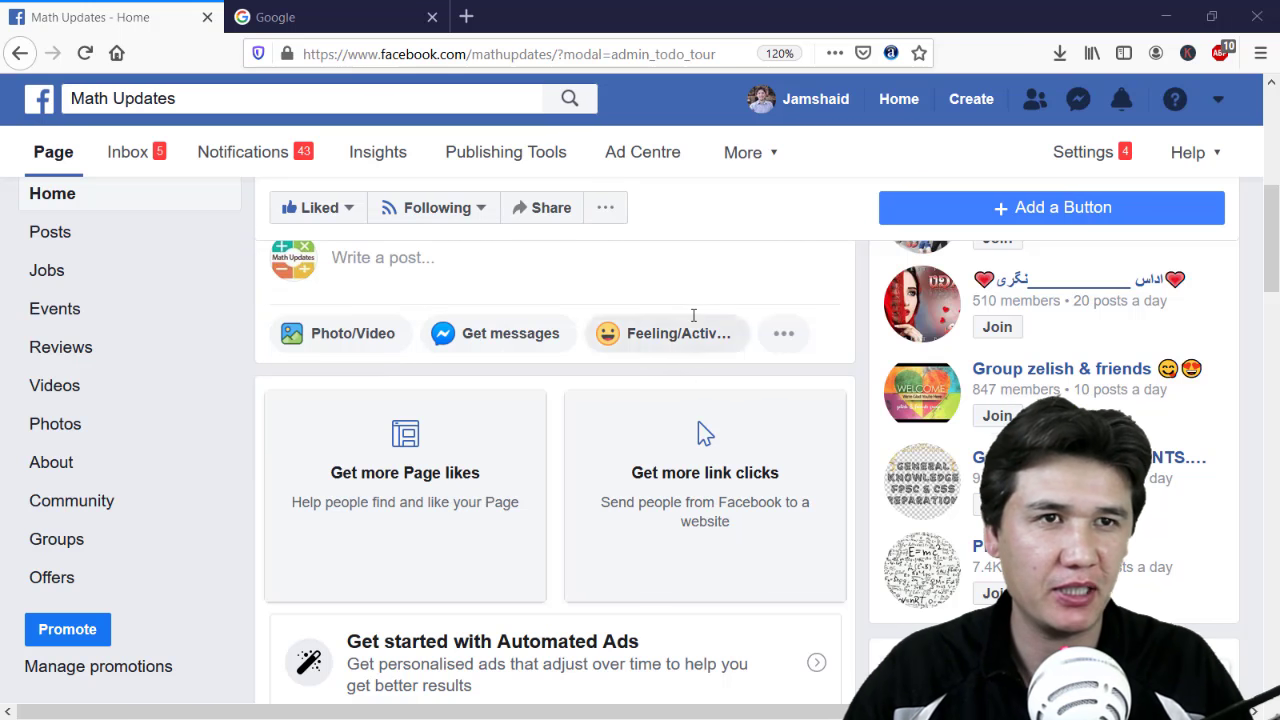
# - Open the '...' more-actions menu under the Math Updates cover photo
pyautogui.scroll(4, 694, 318)
pyautogui.scroll(-2, 690, 322)
pyautogui.scroll(2, 690, 322)
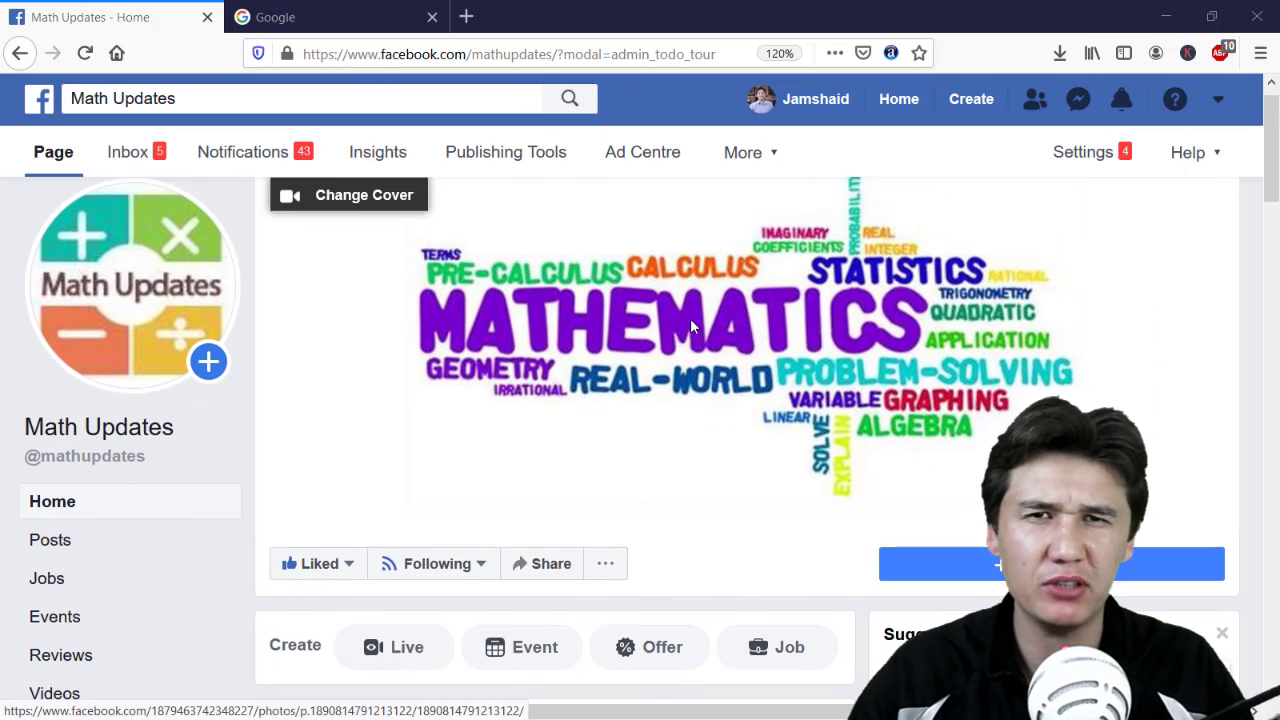
pyautogui.scroll(-5, 690, 328)
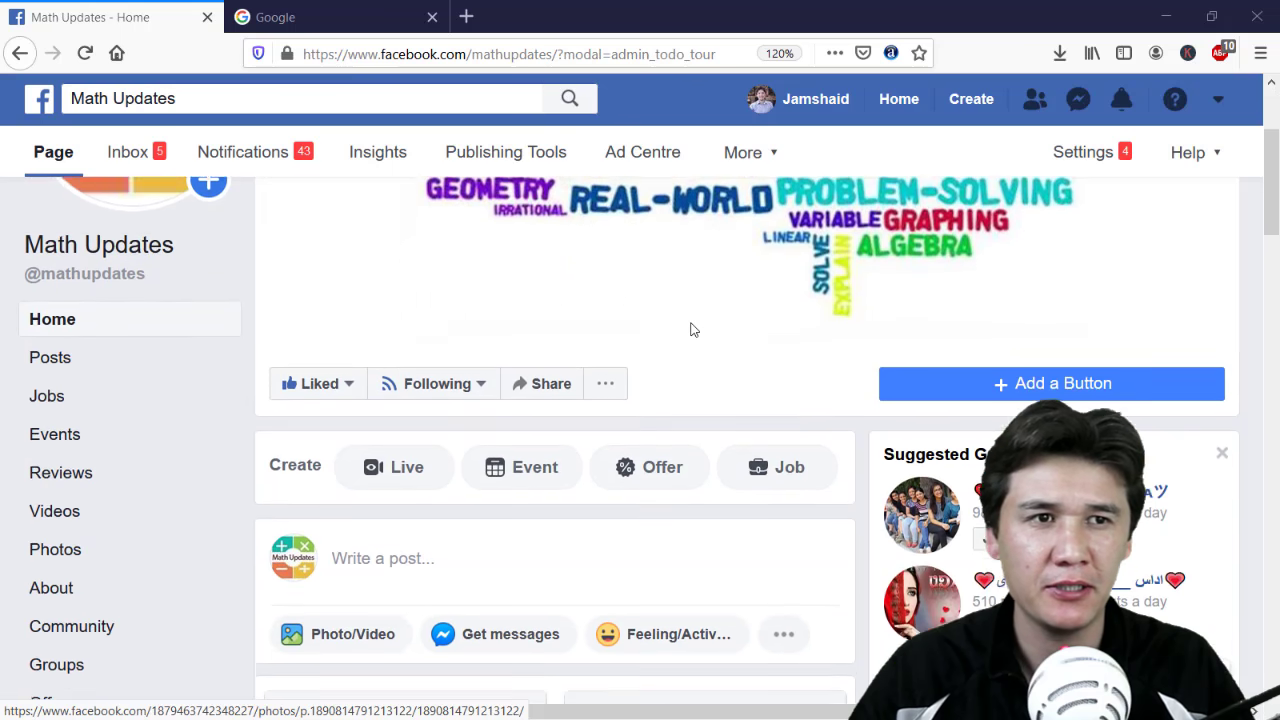
pyautogui.click(610, 333)
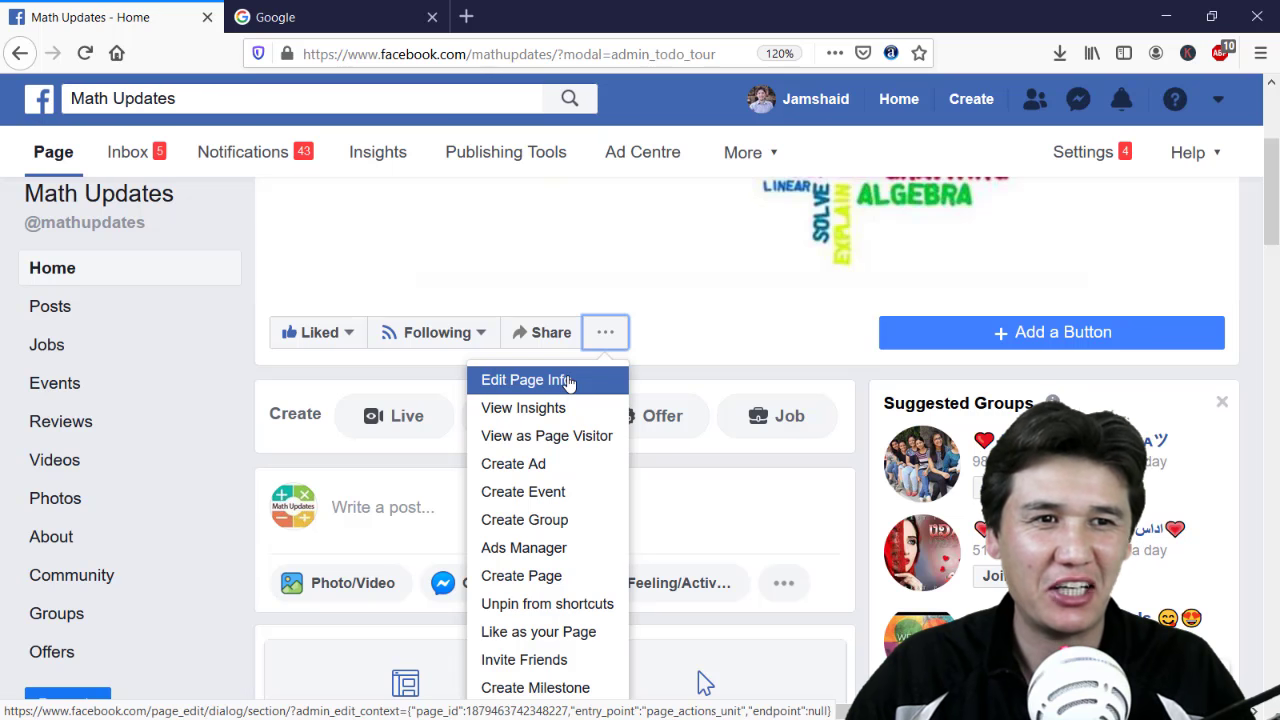
# - Dismiss the '...' menu and browse the Math Updates Home view
pyautogui.click(303, 289)
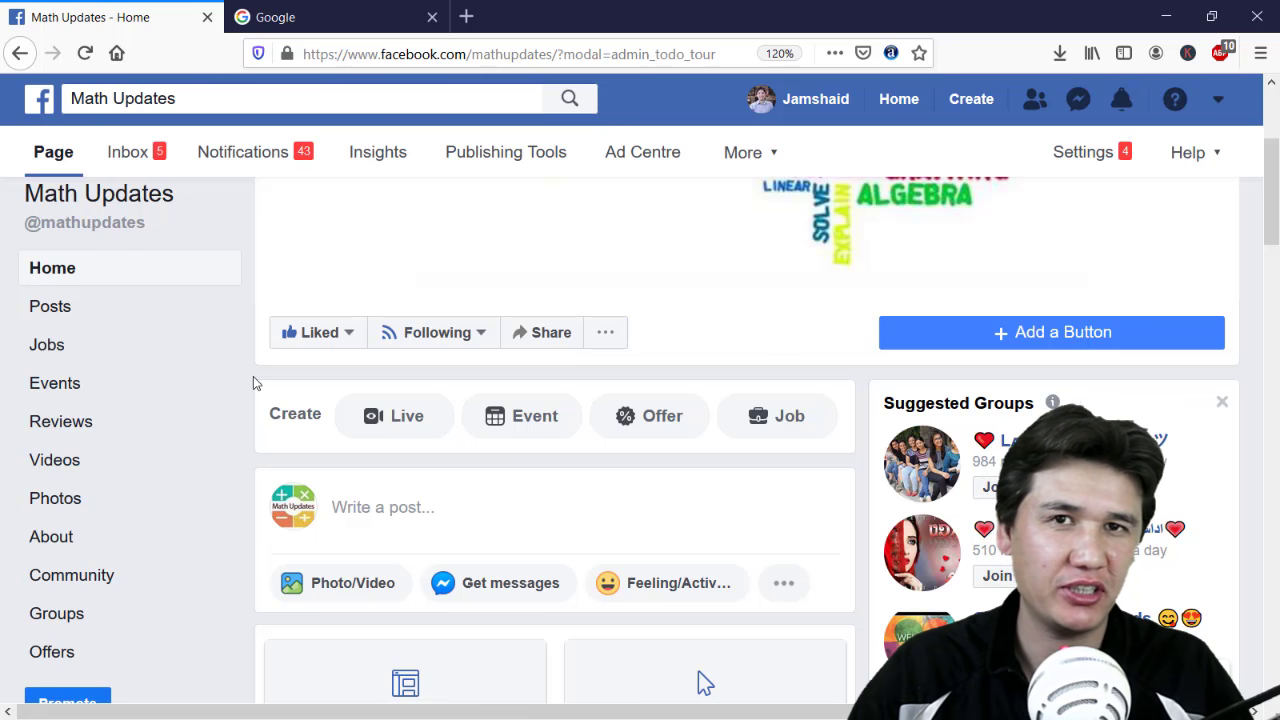
pyautogui.scroll(2, 230, 360)
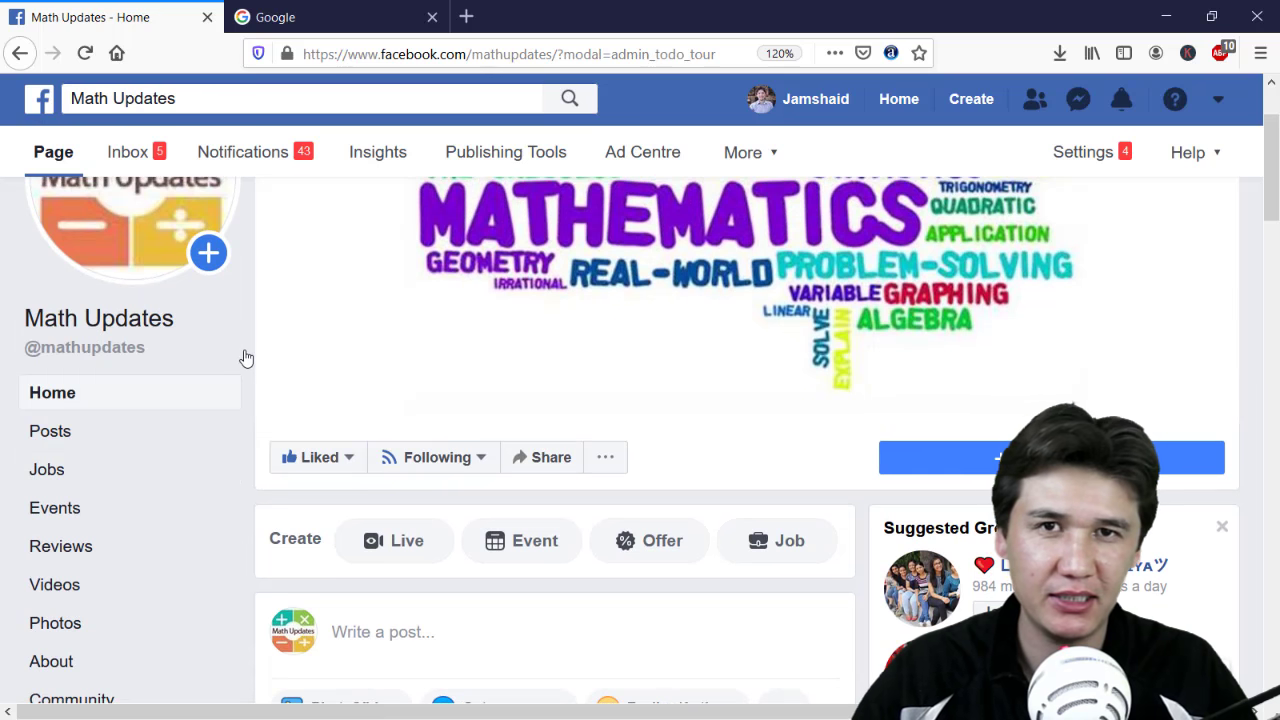
pyautogui.moveTo(236, 358)
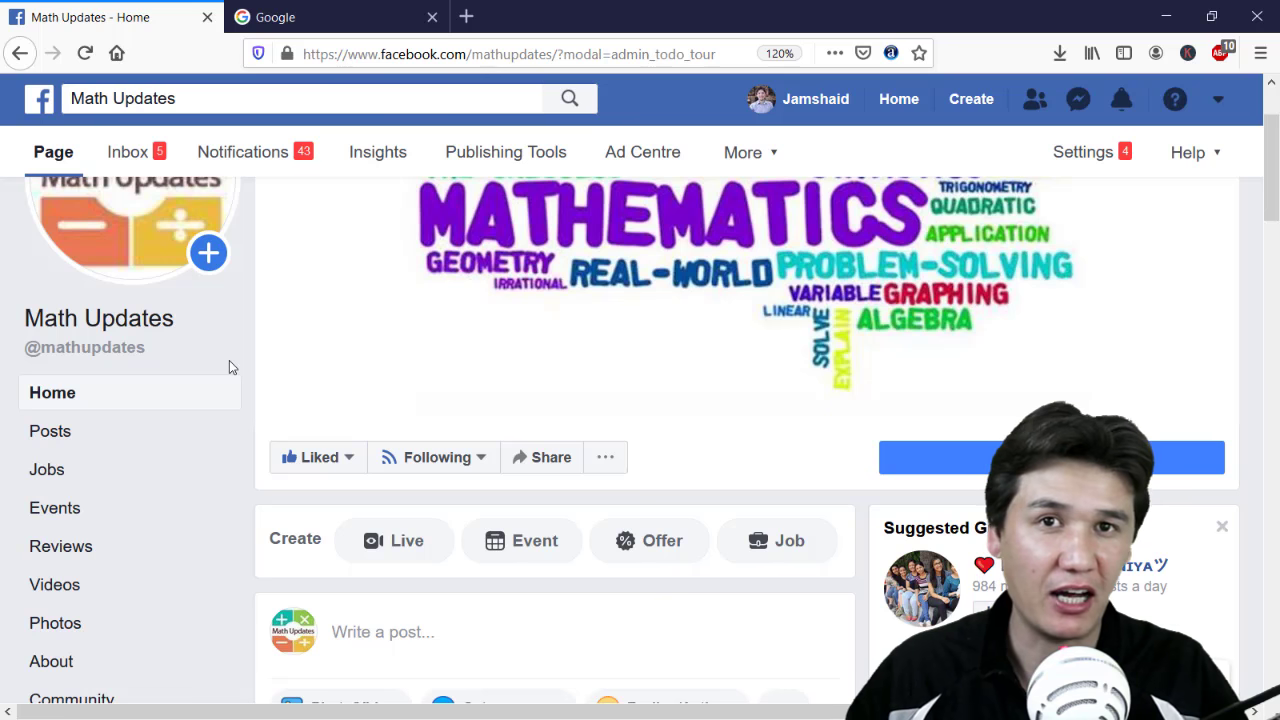
pyautogui.scroll(-2, 245, 380)
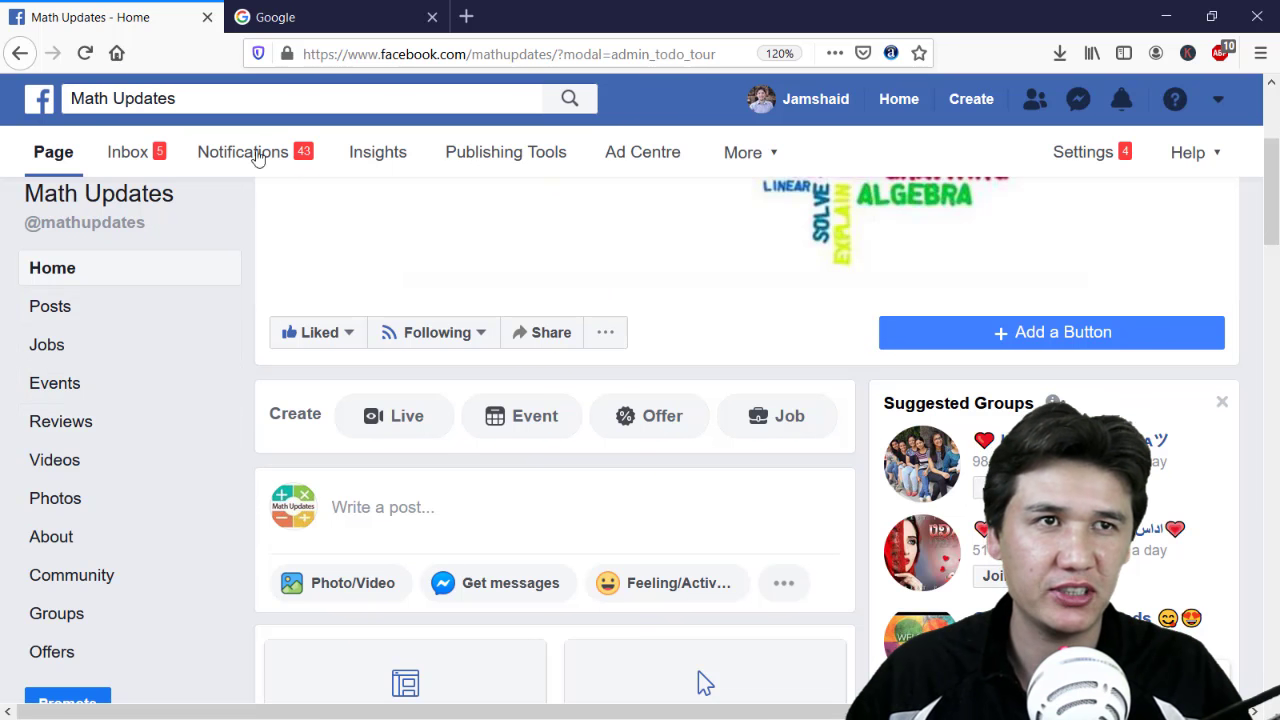
# - Show the page's About section from the left sidebar
pyautogui.click(63, 538)
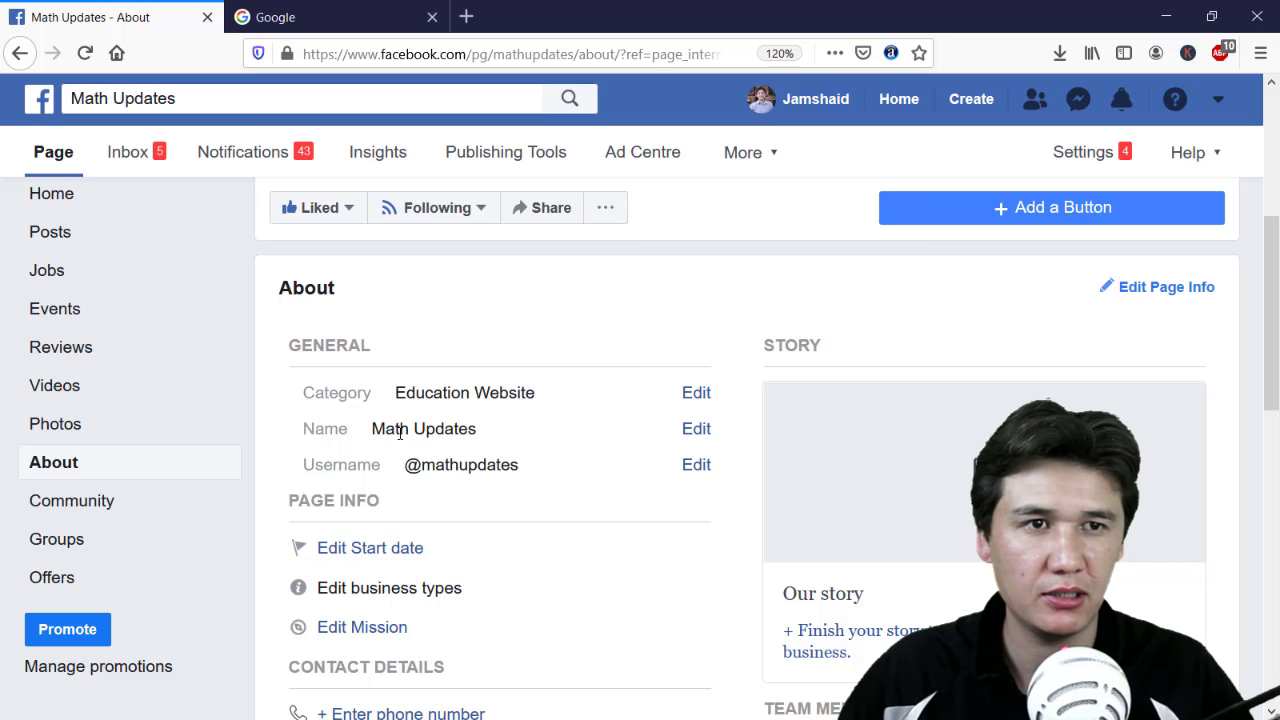
# - Edit the Name, try adding 'official', then enter 'social networking tutorial' as the new name
pyautogui.click(694, 430)
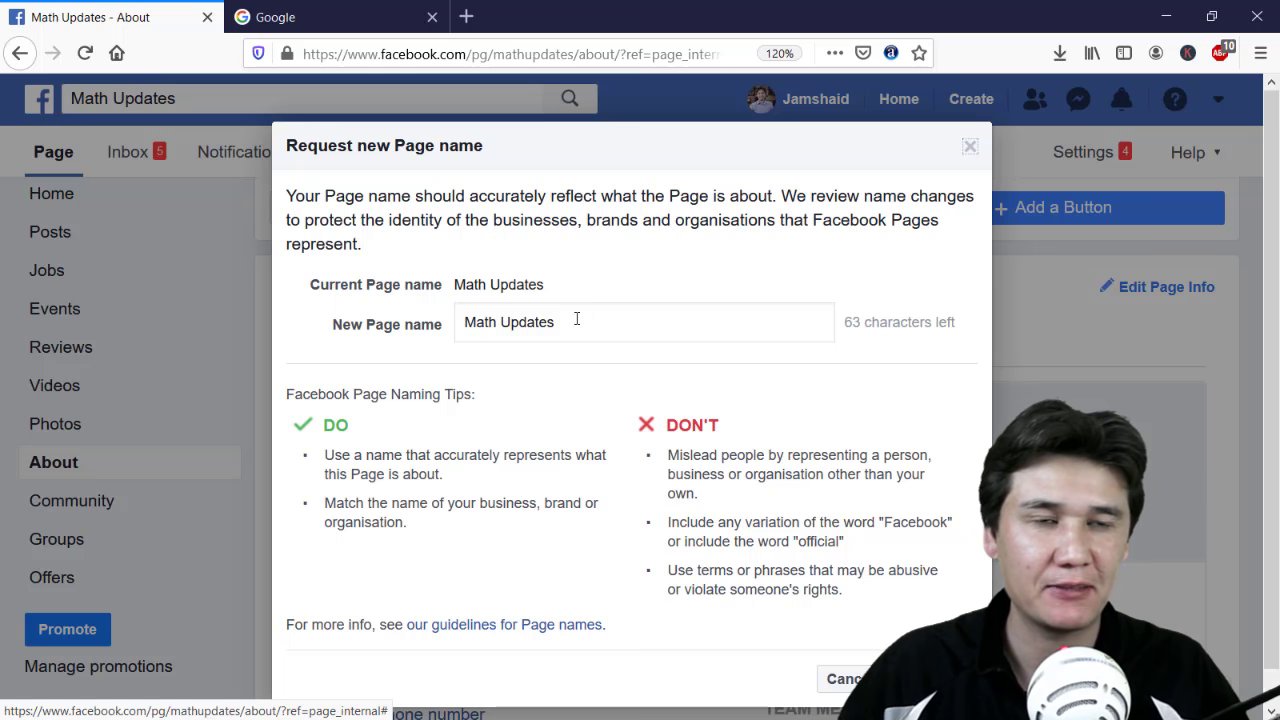
pyautogui.moveTo(562, 322); pyautogui.dragTo(501, 322)
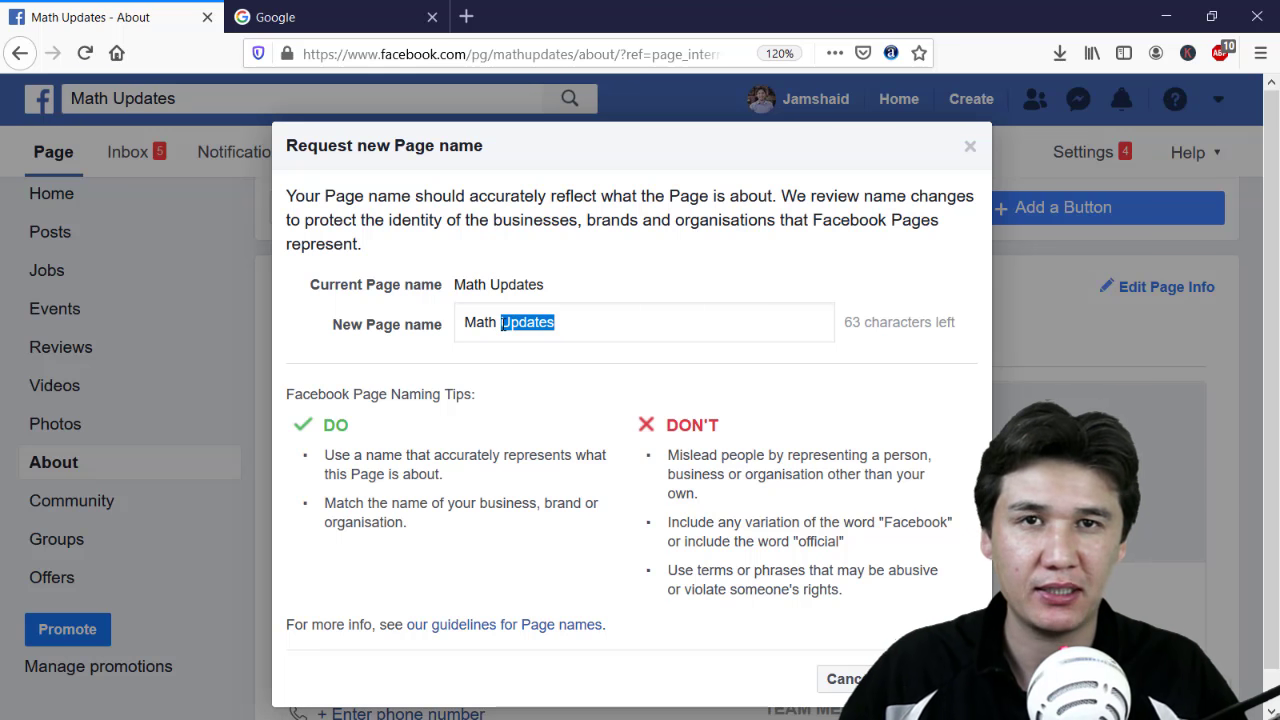
pyautogui.click(613, 322)
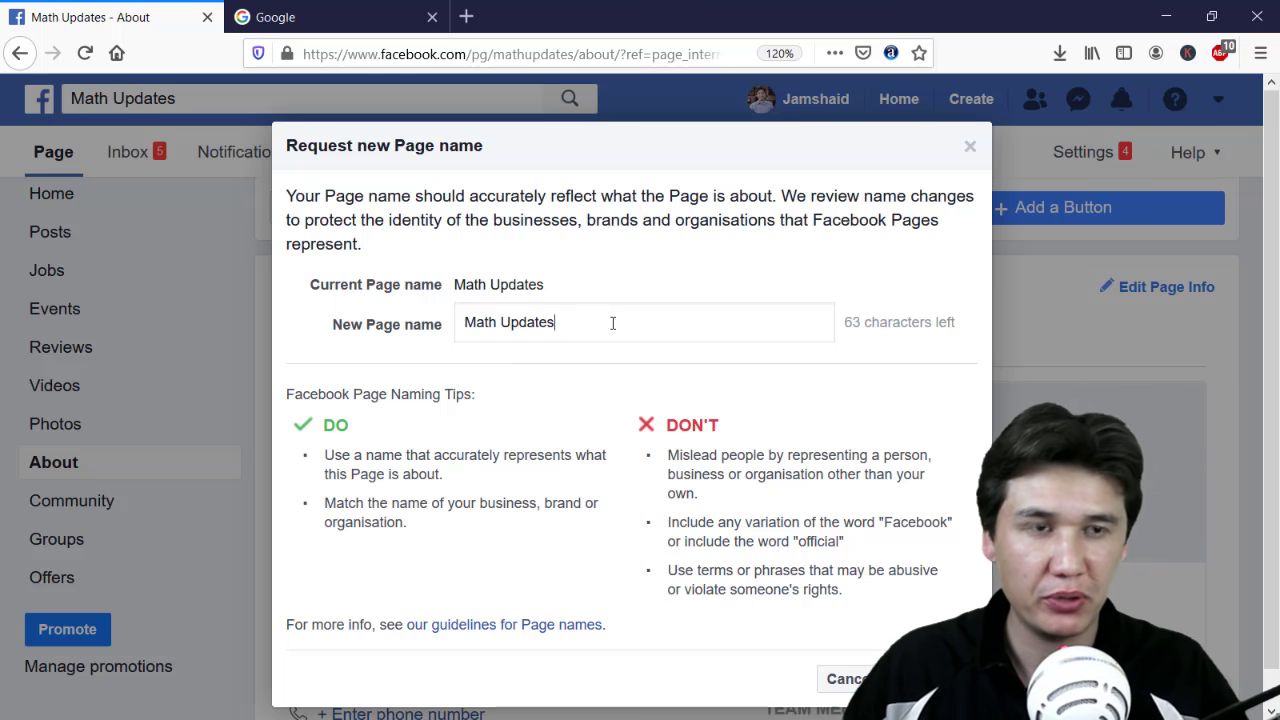
pyautogui.write('of')
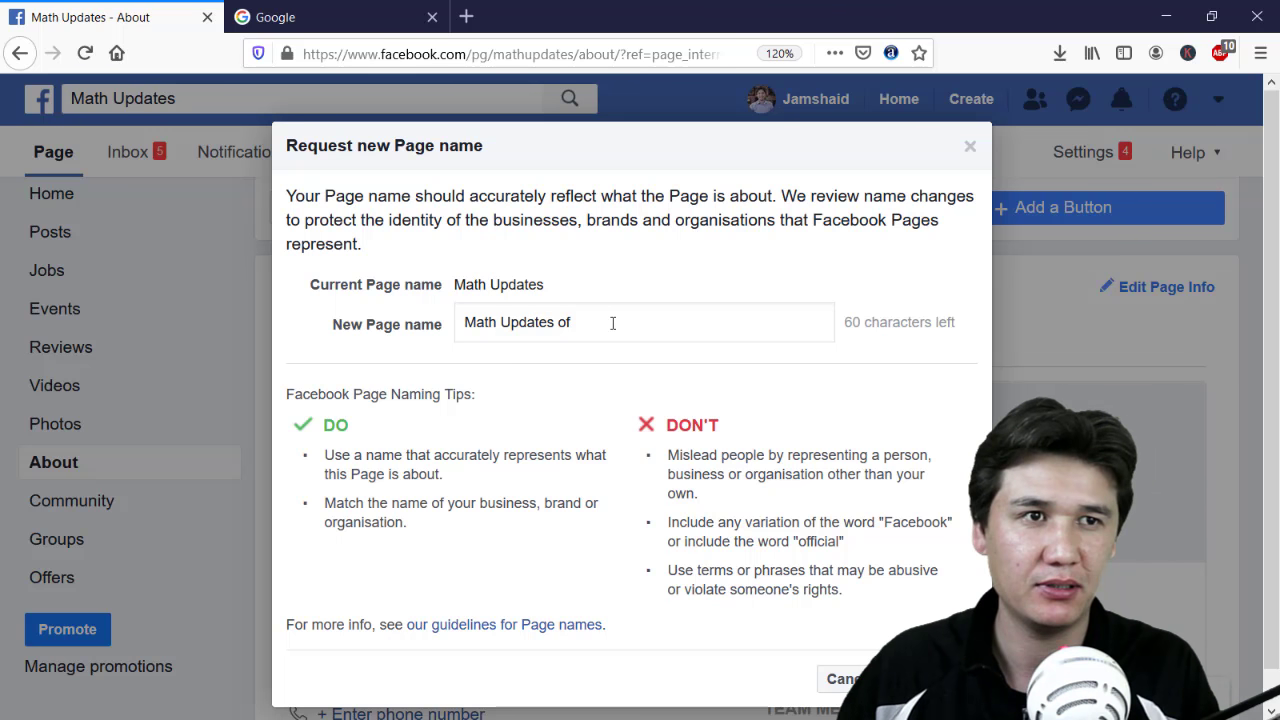
pyautogui.write('ficial')
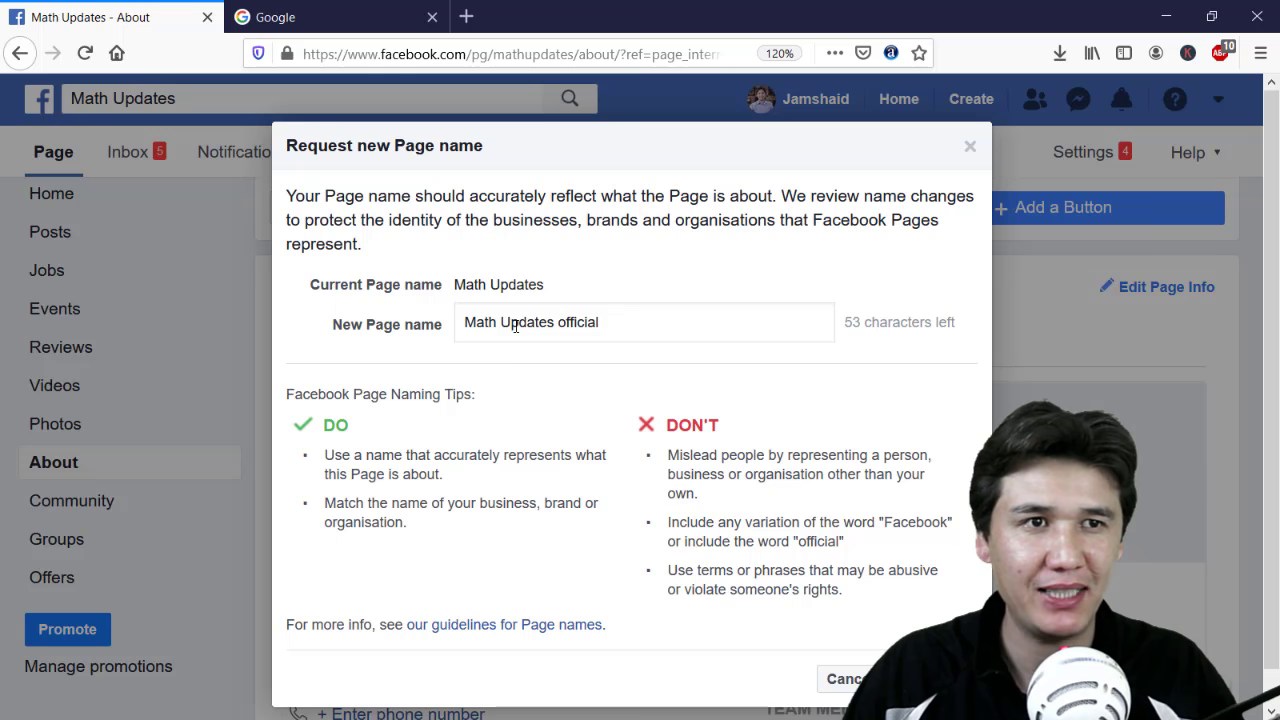
pyautogui.moveTo(604, 322); pyautogui.dragTo(396, 318)
pyautogui.press('BackSpace')
pyautogui.press('BackSpace')
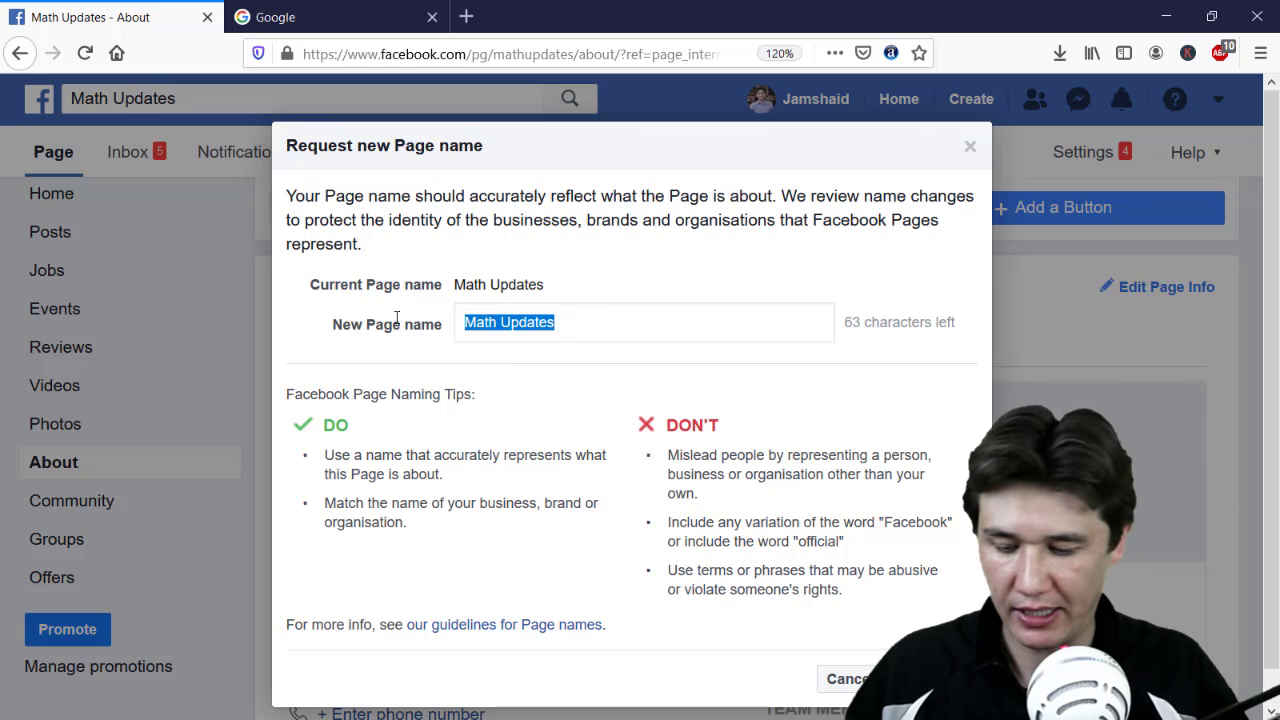
pyautogui.write('social ')
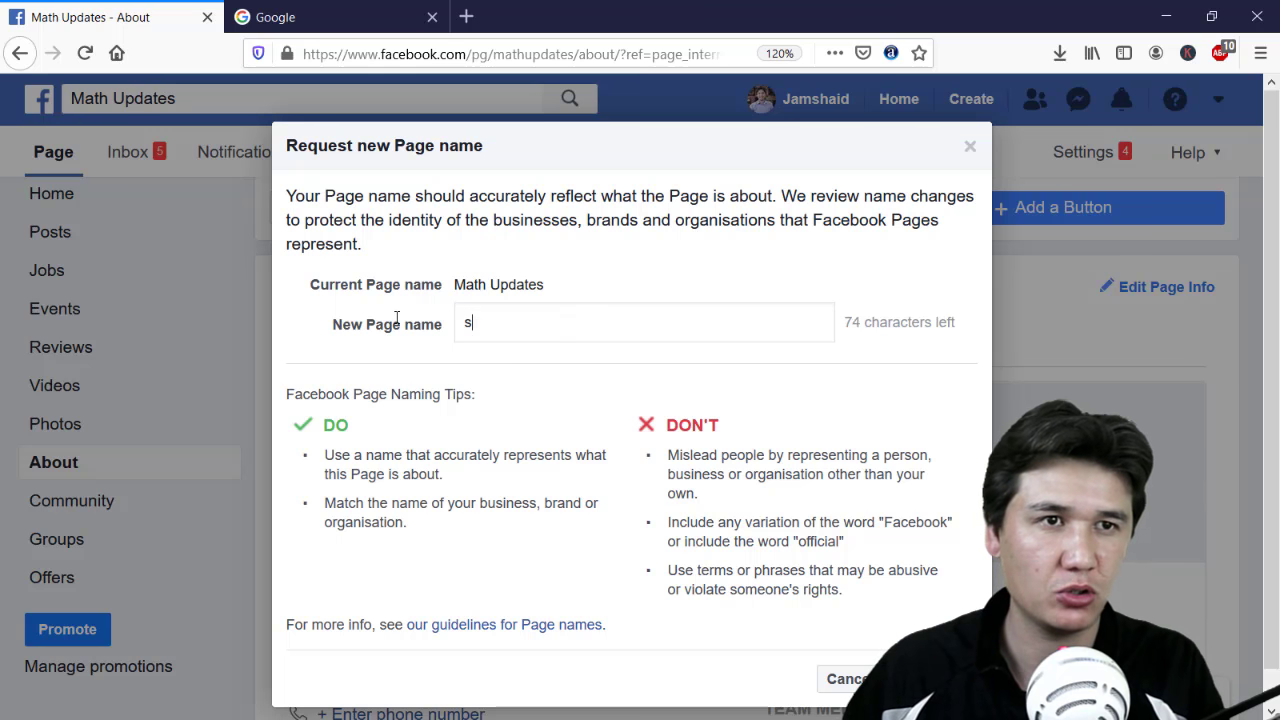
pyautogui.write('net')
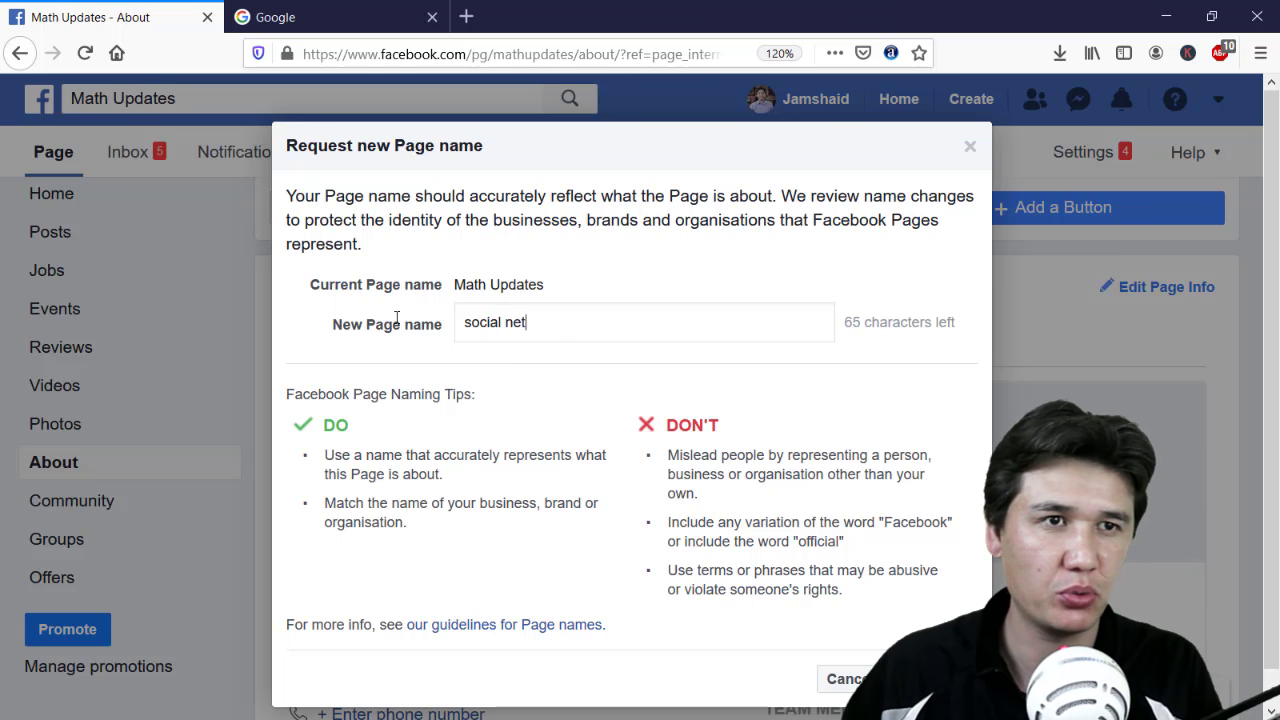
pyautogui.write('working tutorial')
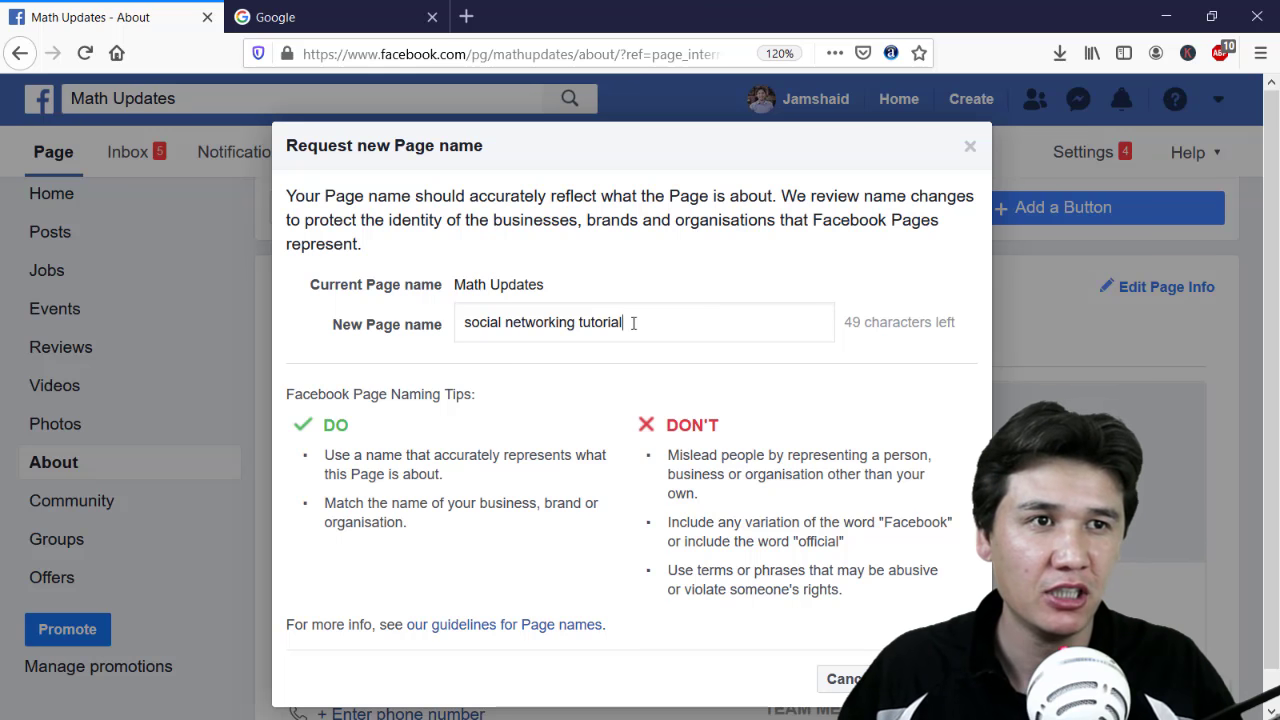
pyautogui.moveTo(634, 323); pyautogui.dragTo(420, 309)
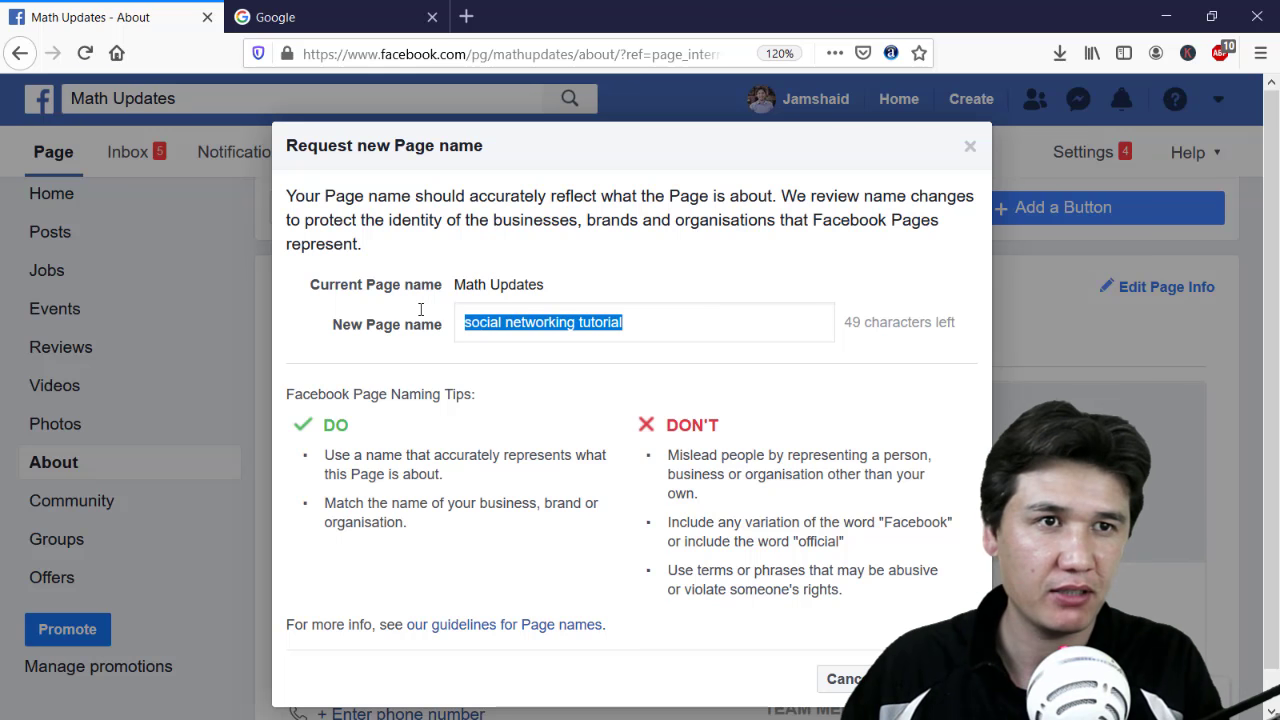
# - Replace the proposed name with 'Math Tutorial' and continue to the confirmation
pyautogui.write('Math')
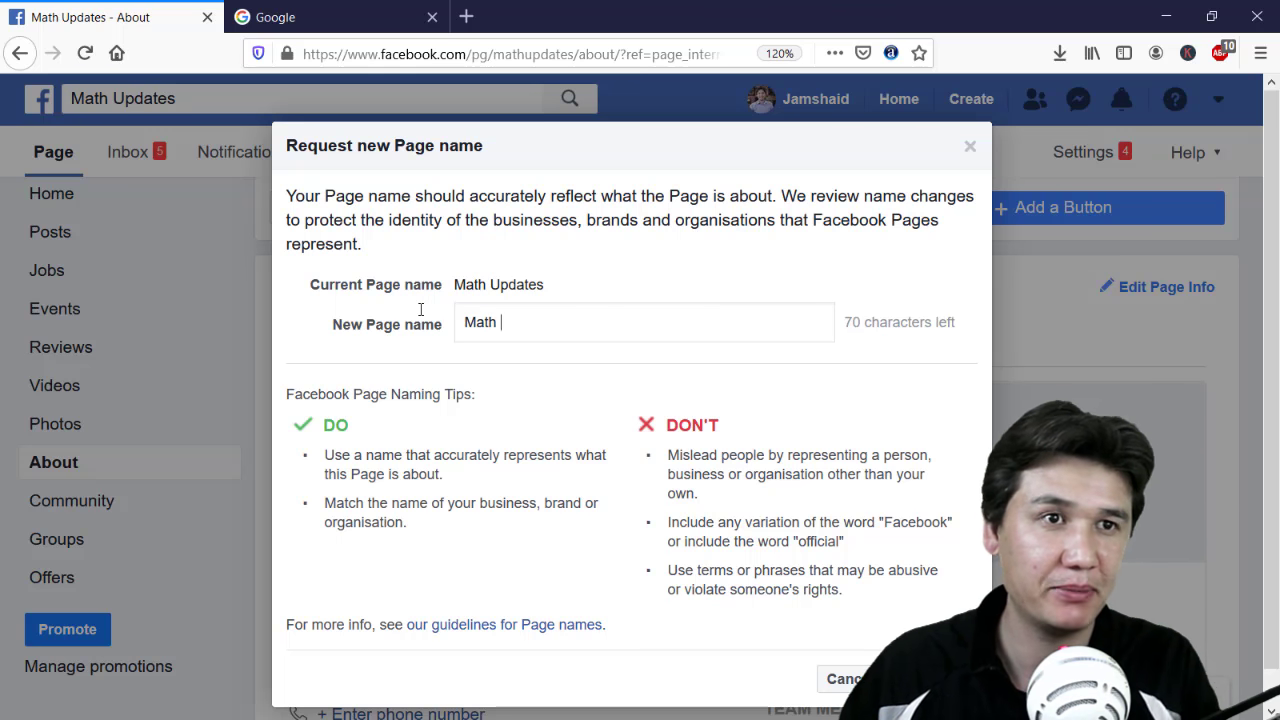
pyautogui.write(' Tutorial')
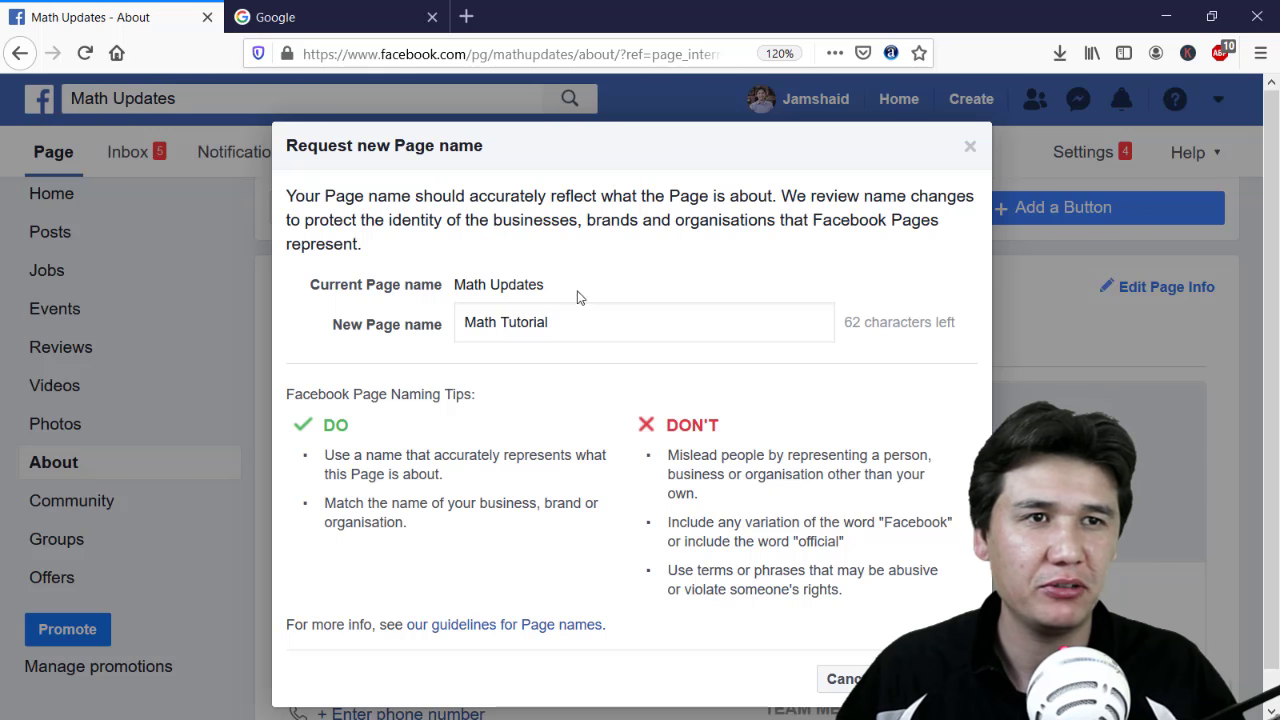
pyautogui.scroll(-1, 600, 330)
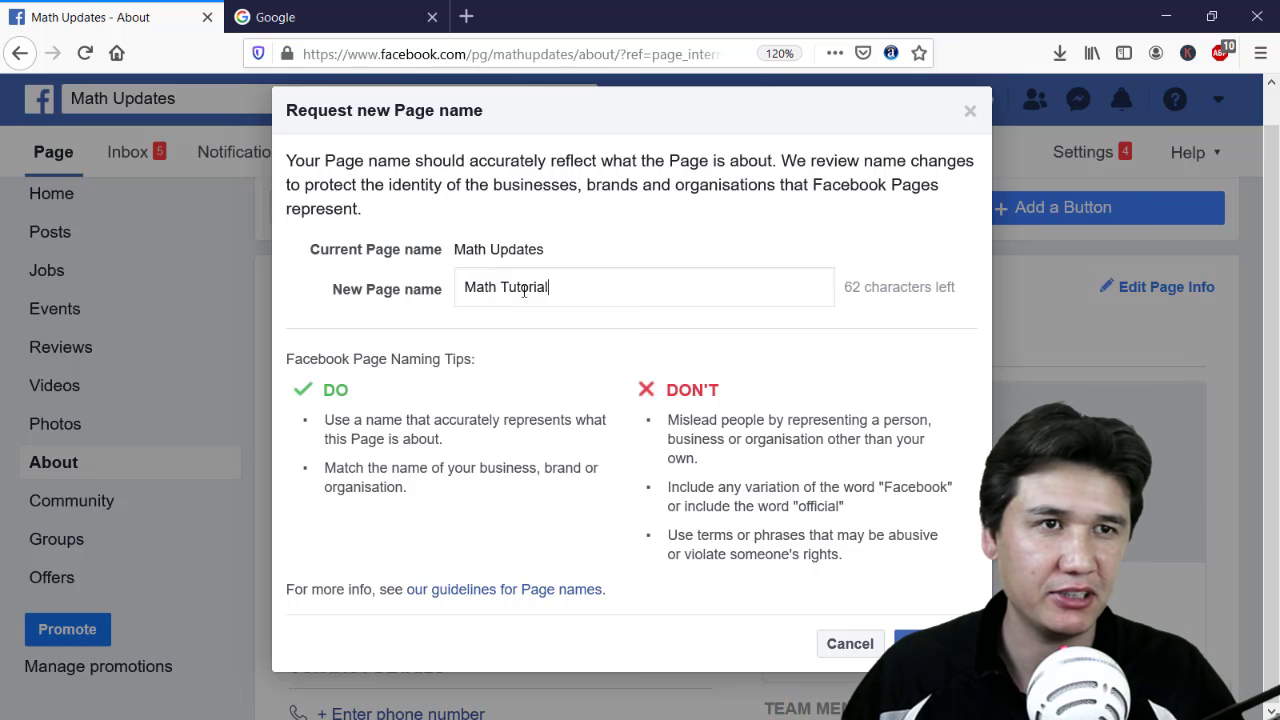
pyautogui.click(932, 643)
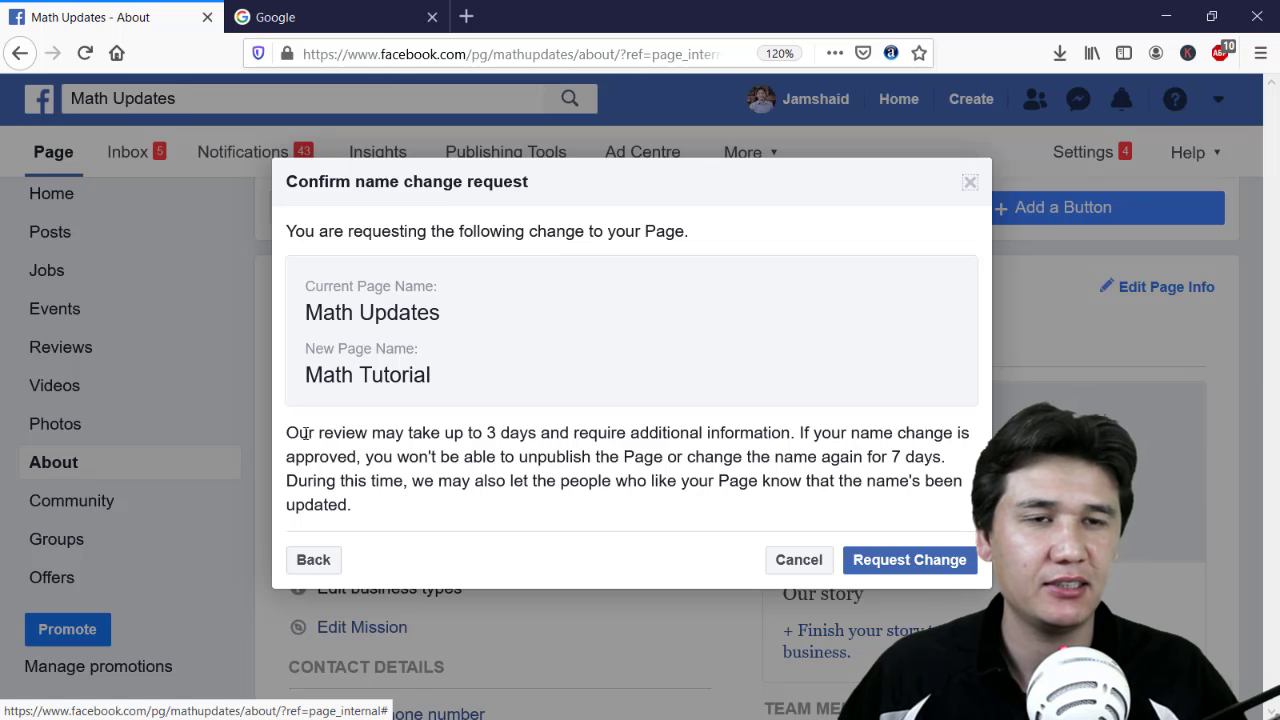
# - Read the review-period note and confirm the rename to Math Tutorial with Request Change
pyautogui.moveTo(286, 433); pyautogui.dragTo(417, 460)
pyautogui.click(417, 460)
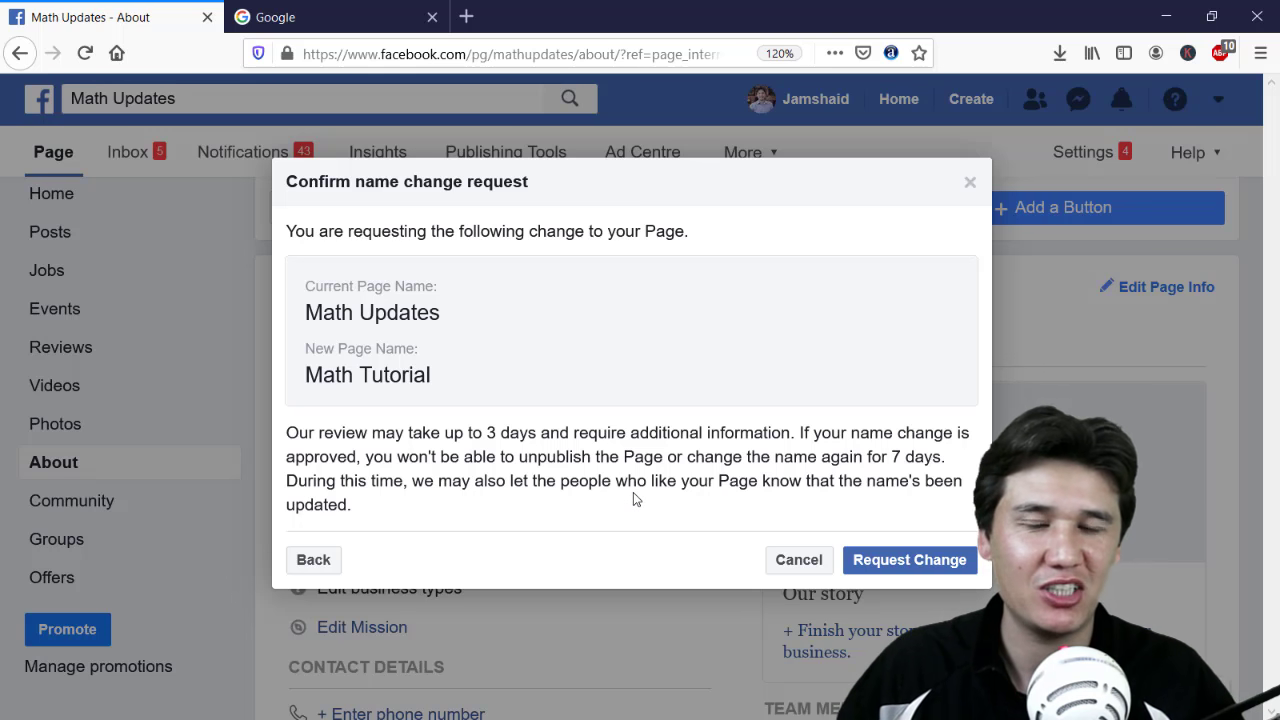
pyautogui.click(892, 562)
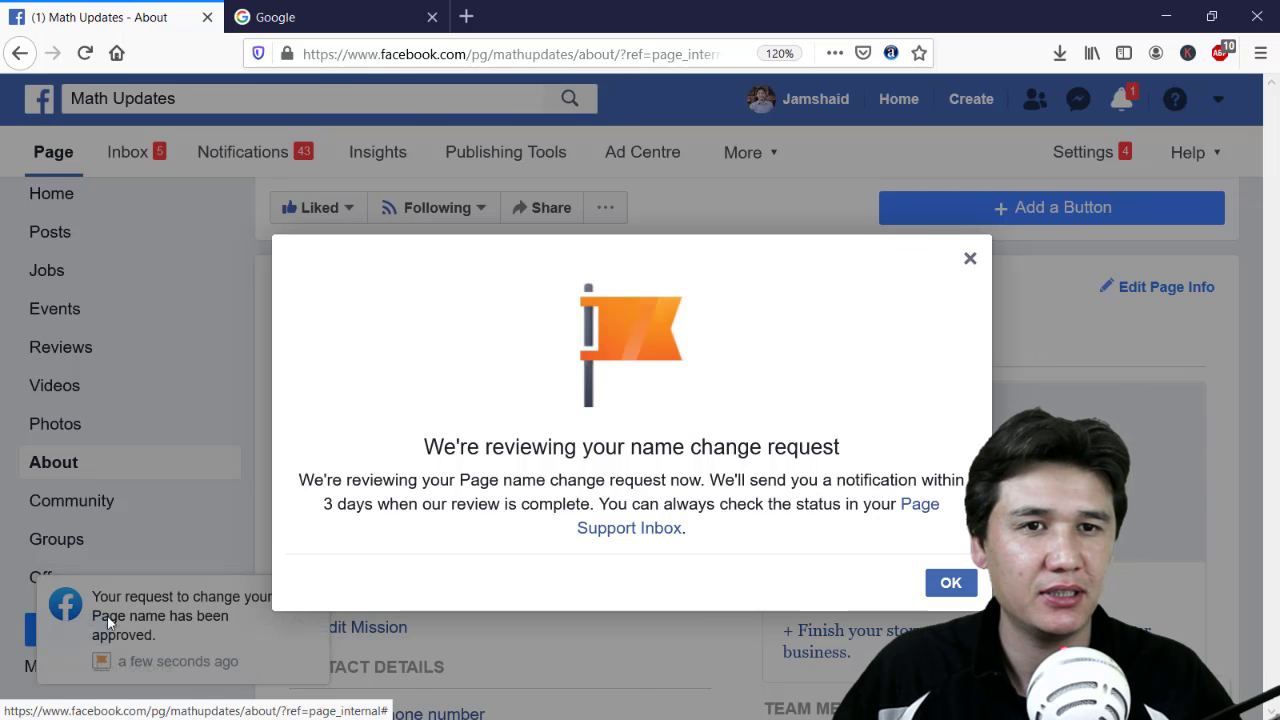
# - Close the name-review notice and look over the About section, still showing Math Updates
pyautogui.click(947, 584)
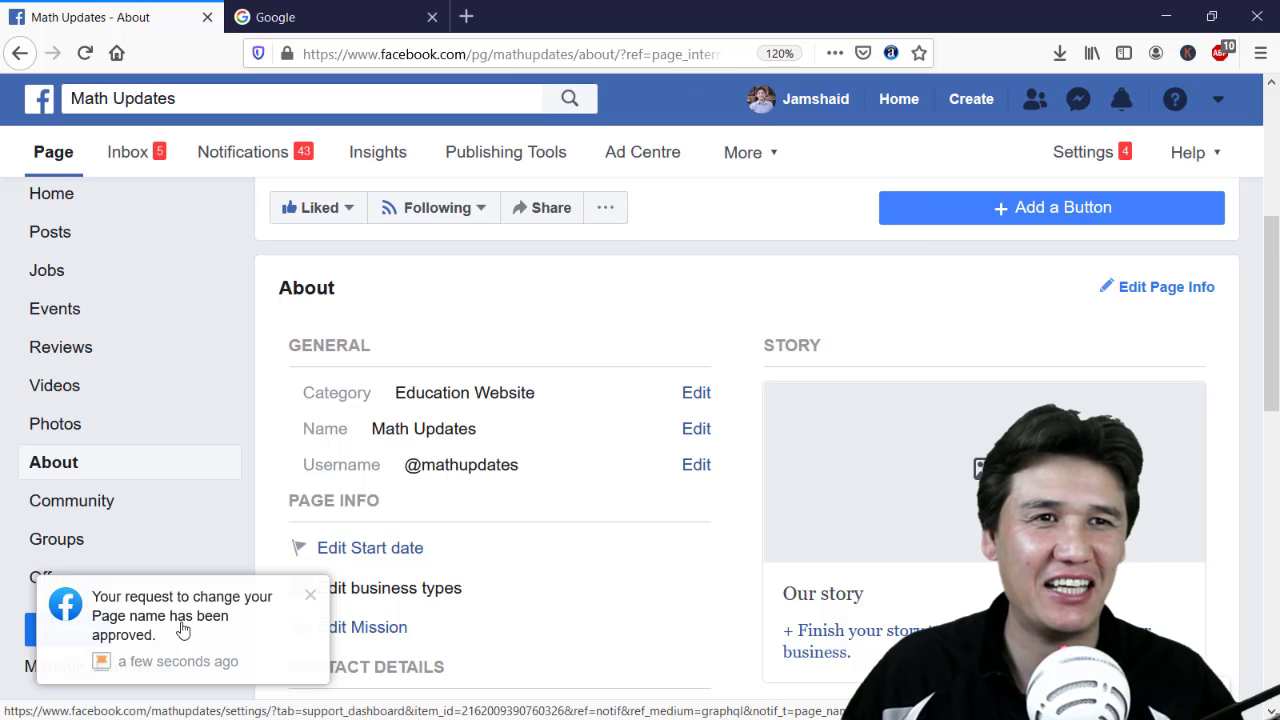
pyautogui.scroll(3, 245, 404)
pyautogui.scroll(1, 130, 280)
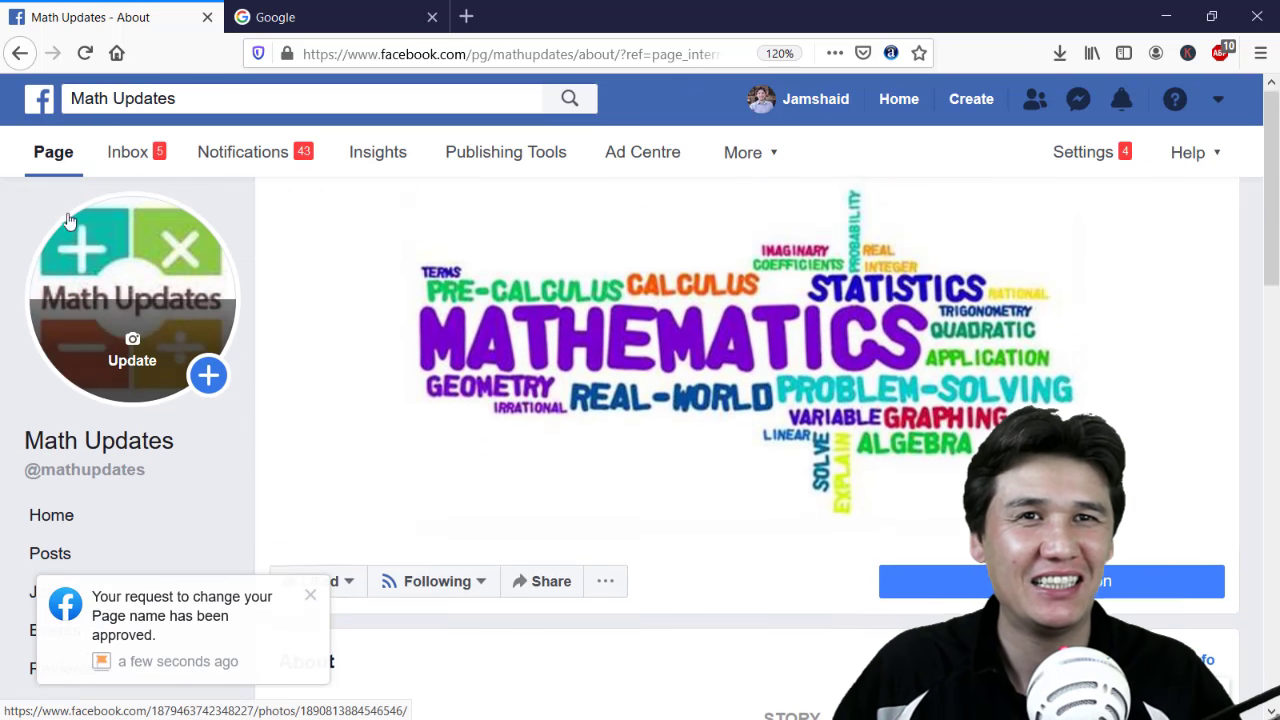
pyautogui.scroll(-3, 60, 150)
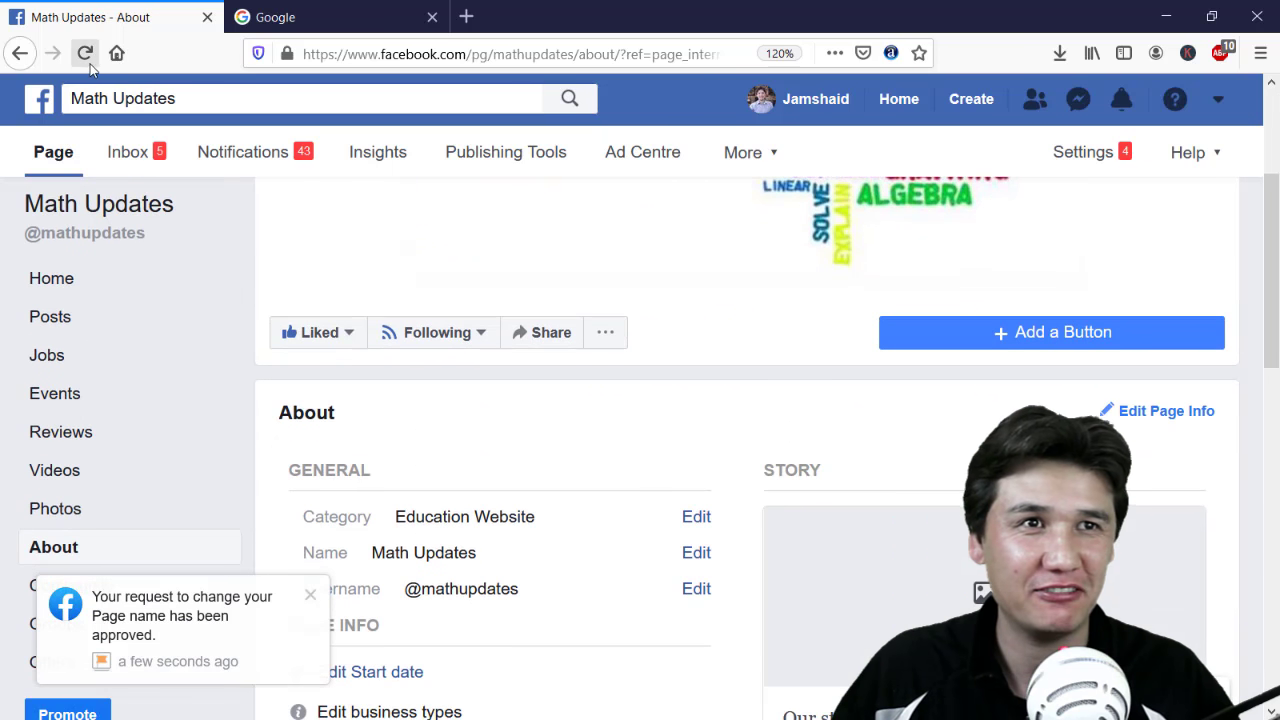
# - Reload the page and check that the About Name now reads Math Tutorial
pyautogui.click(86, 53)
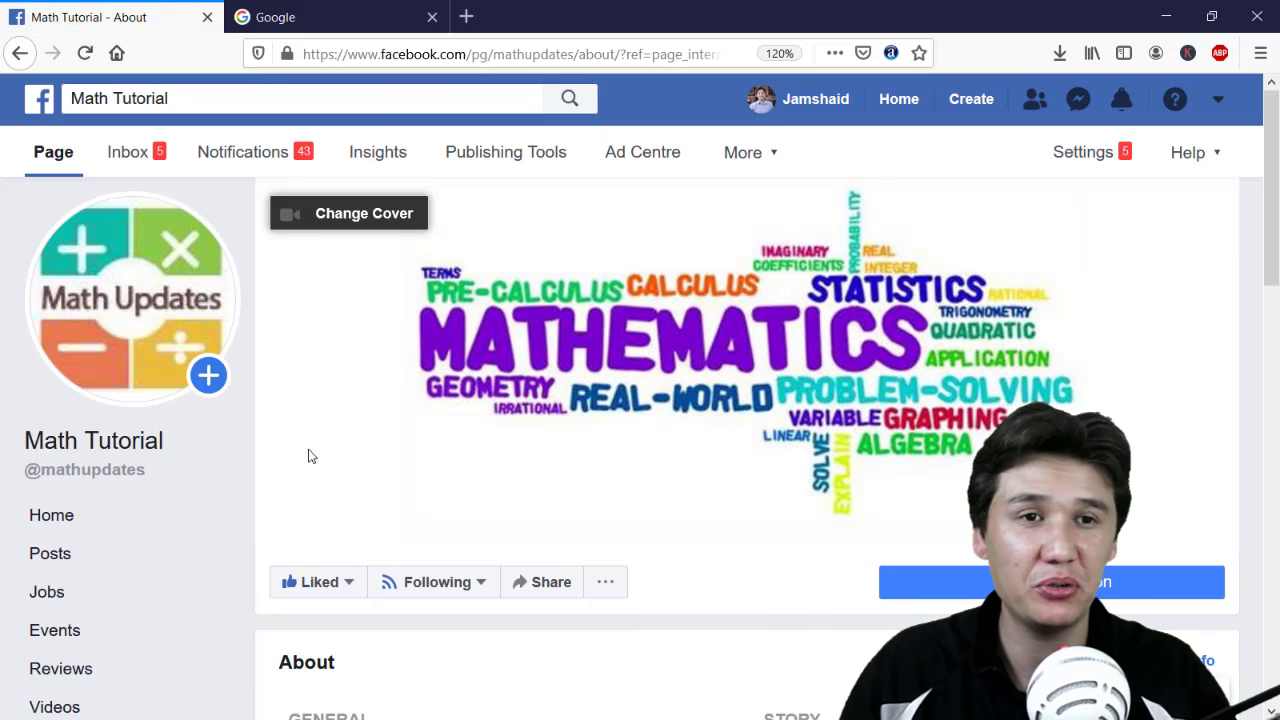
pyautogui.scroll(-2, 396, 392)
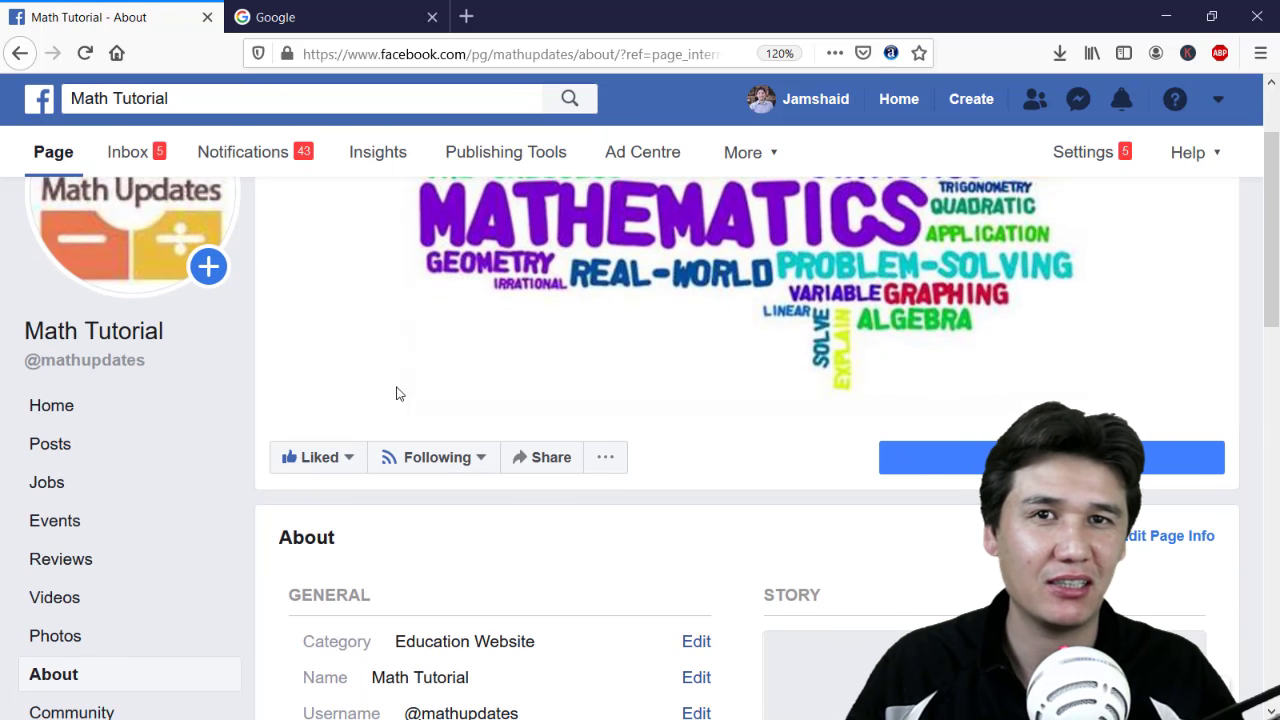
pyautogui.scroll(-5, 396, 393)
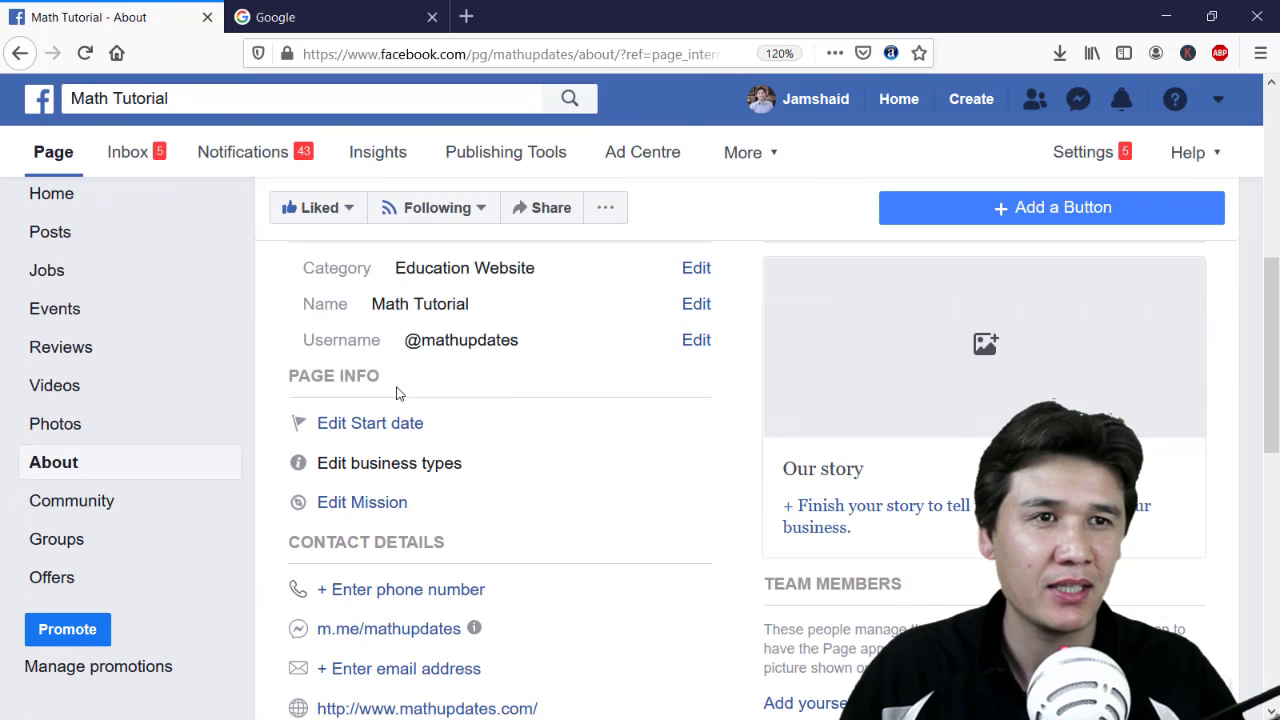
pyautogui.scroll(2, 396, 393)
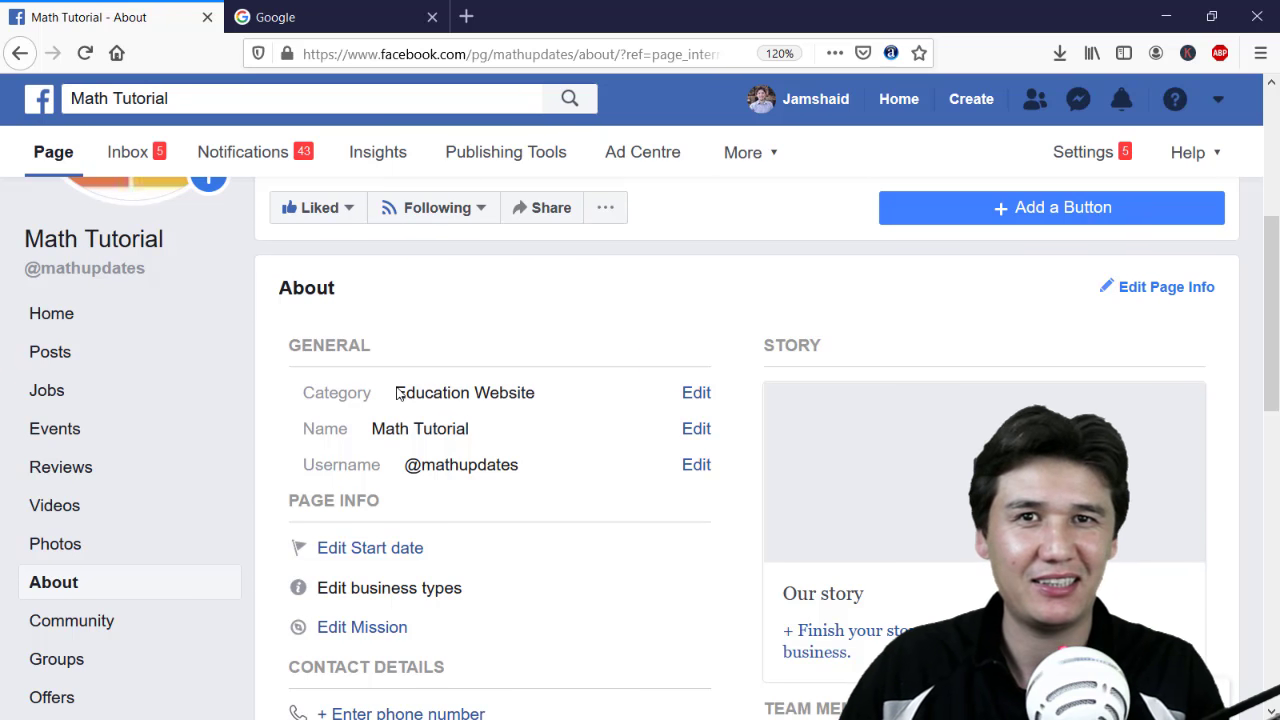
pyautogui.click(696, 429)
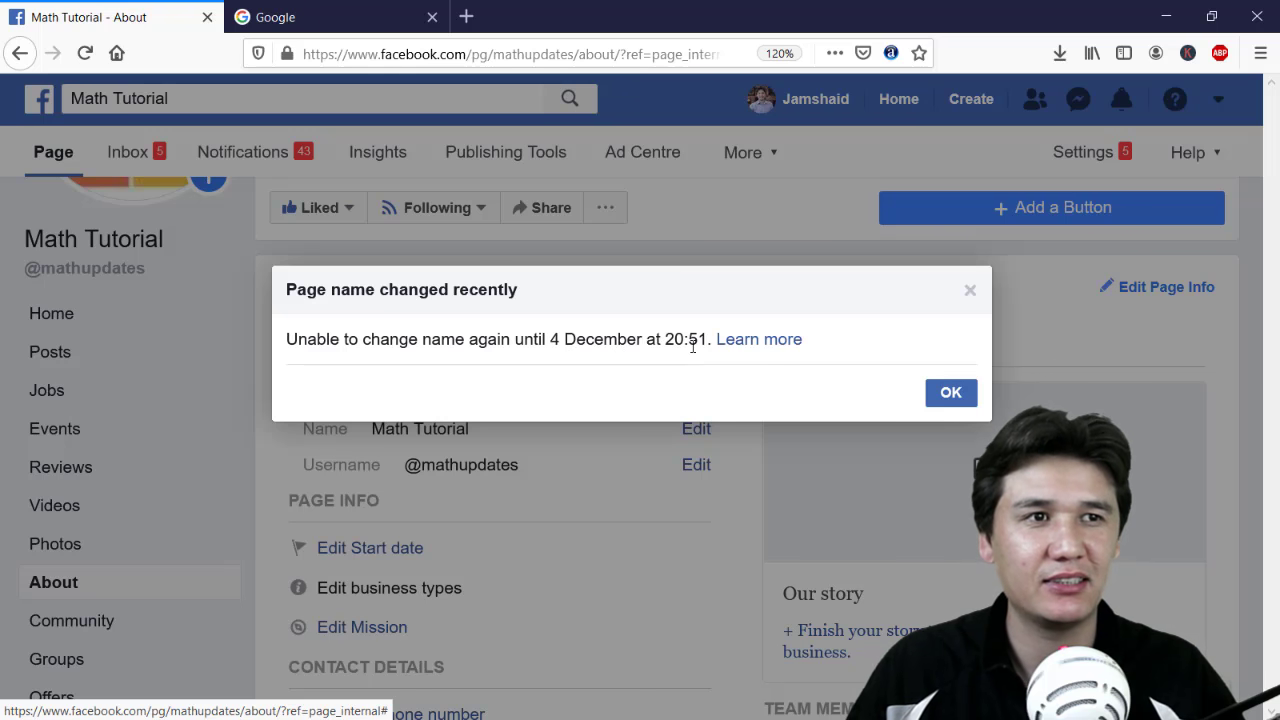
pyautogui.click(943, 393)
pyautogui.scroll(2, 480, 390)
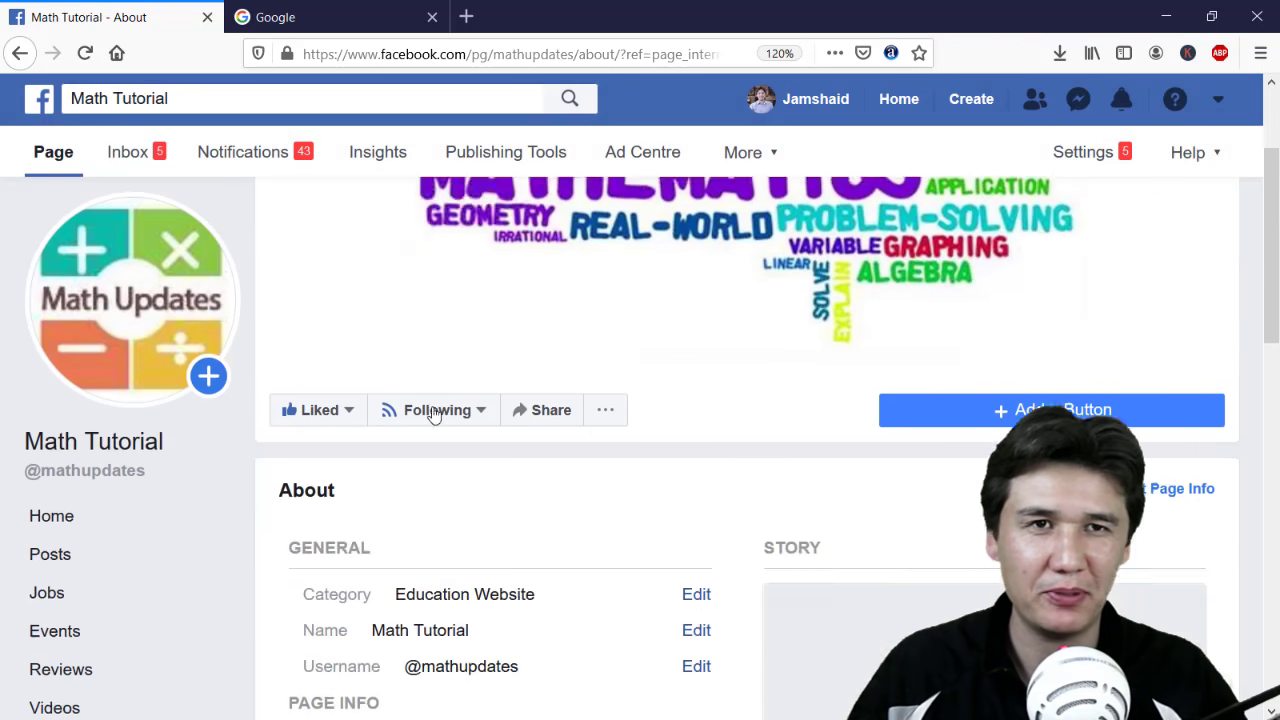
pyautogui.scroll(2, 433, 415)
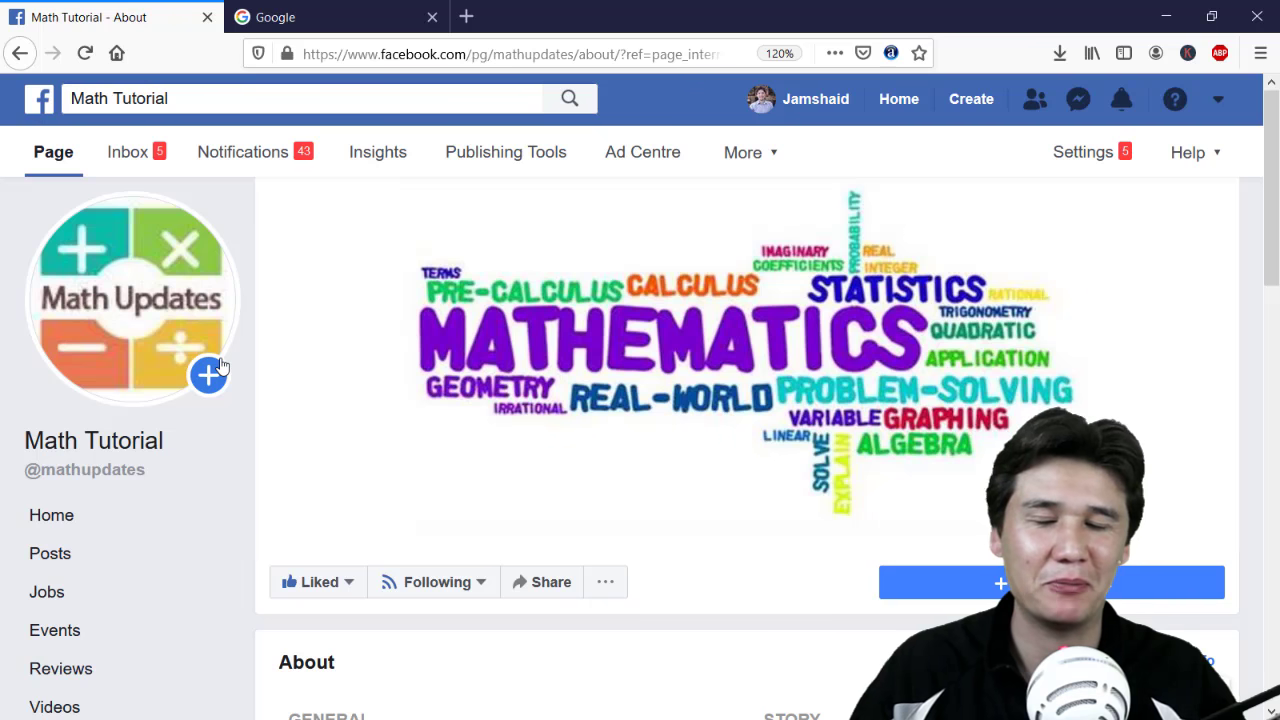